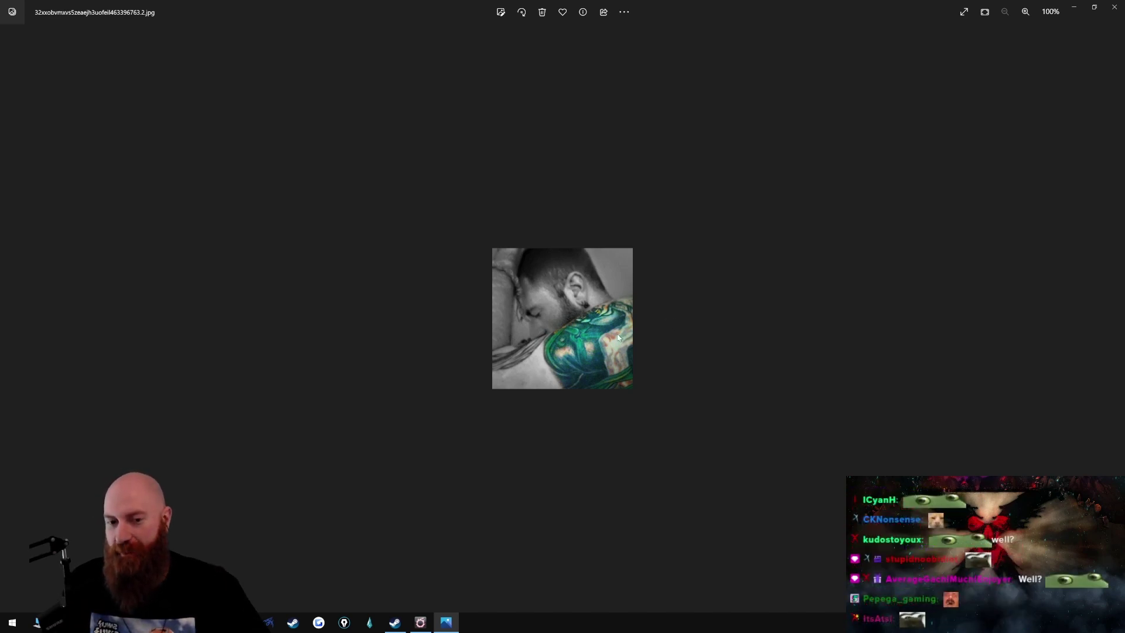
# Close the Photos viewer to reveal the red-bird YouTube Short in Chrome
pyautogui.click(1114, 7)
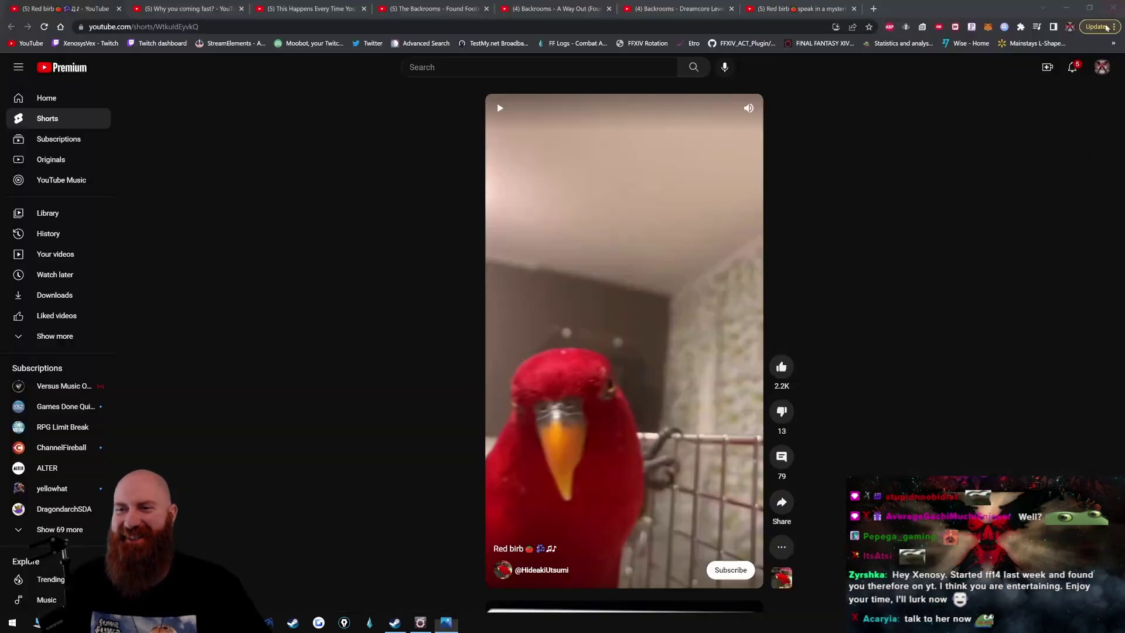